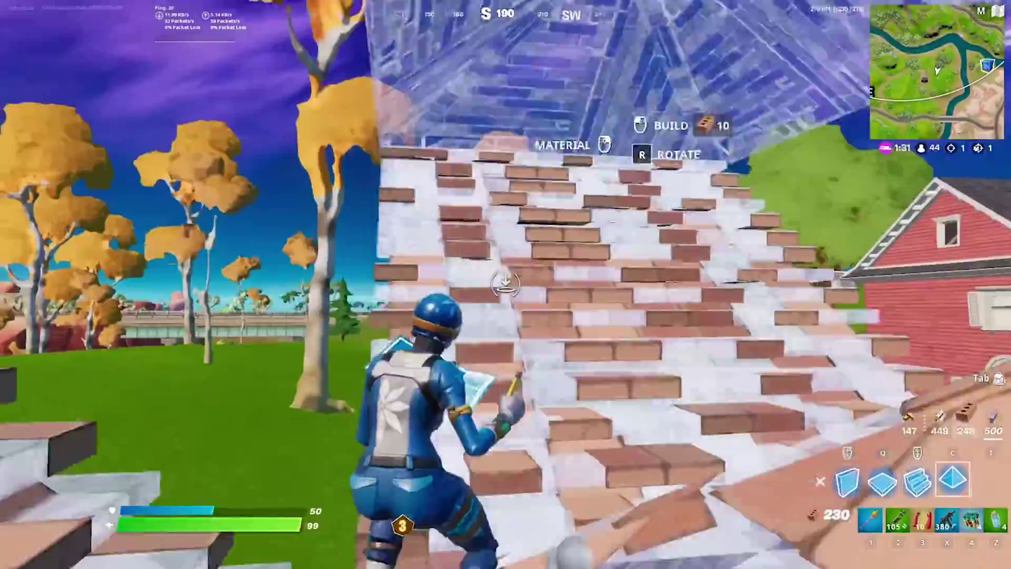
Switch back to the pickaxe, minimize the Downloads folder and restore Fortnite down from full-screen
key("1")
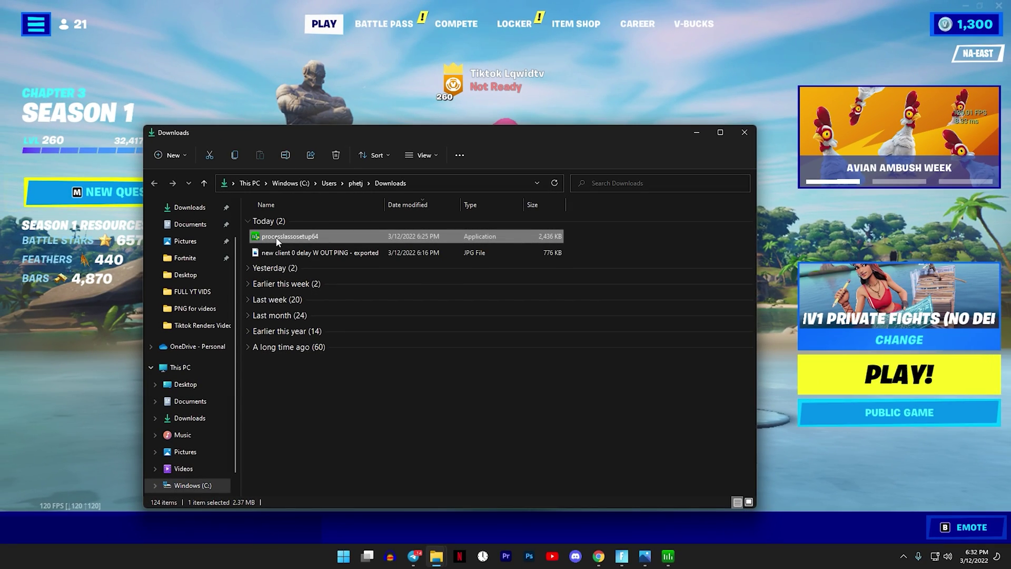
left_click(697, 133)
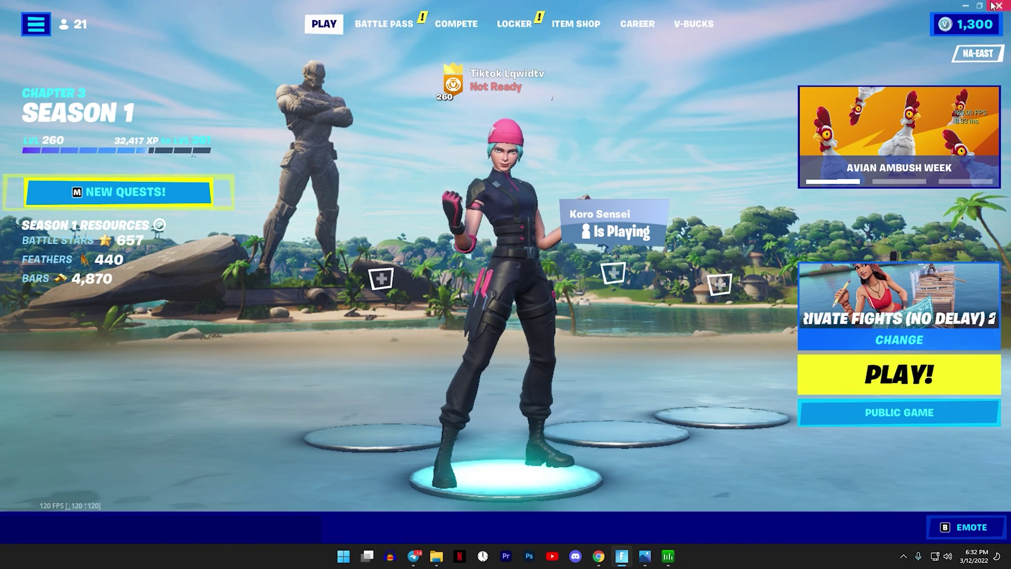
left_click(981, 5)
Bring up Process Lasso, reposition its window, minimize Fortnite and scroll to the FortniteClient rows
left_click(668, 556)
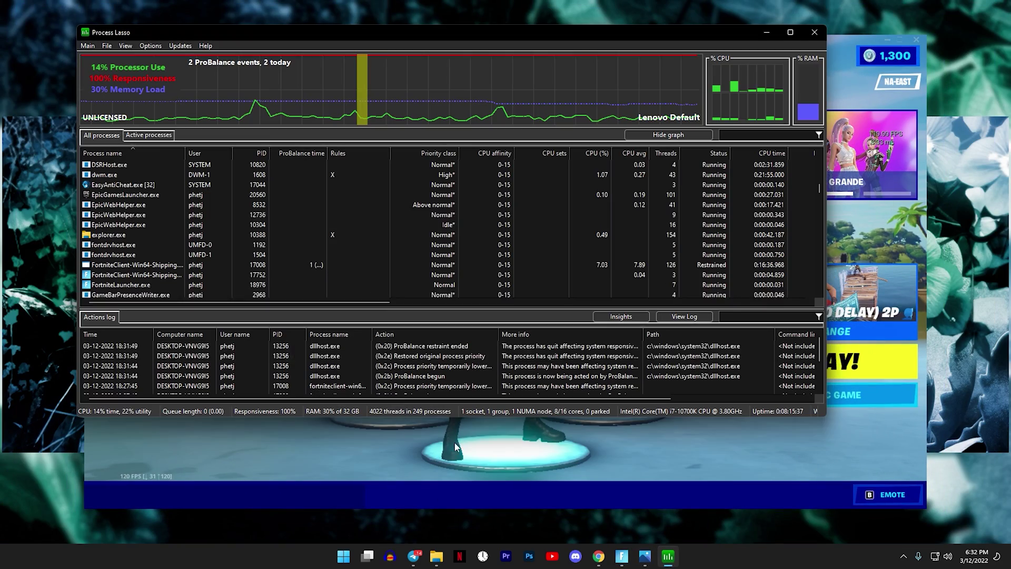
mouse_move(346, 31)
left_mouse_down()
mouse_move(393, 85)
mouse_move(431, 84)
left_mouse_up()
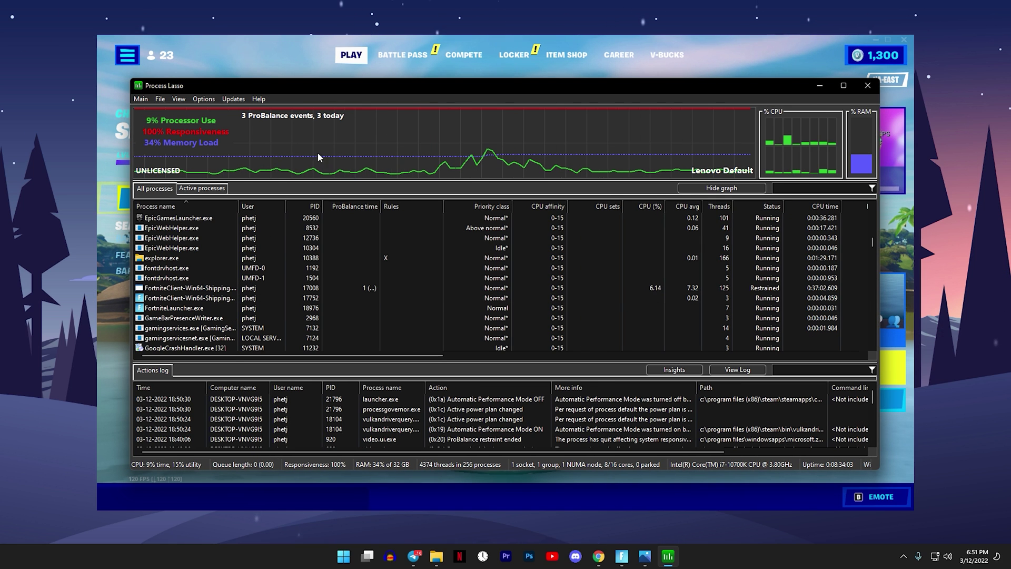
left_click(876, 40)
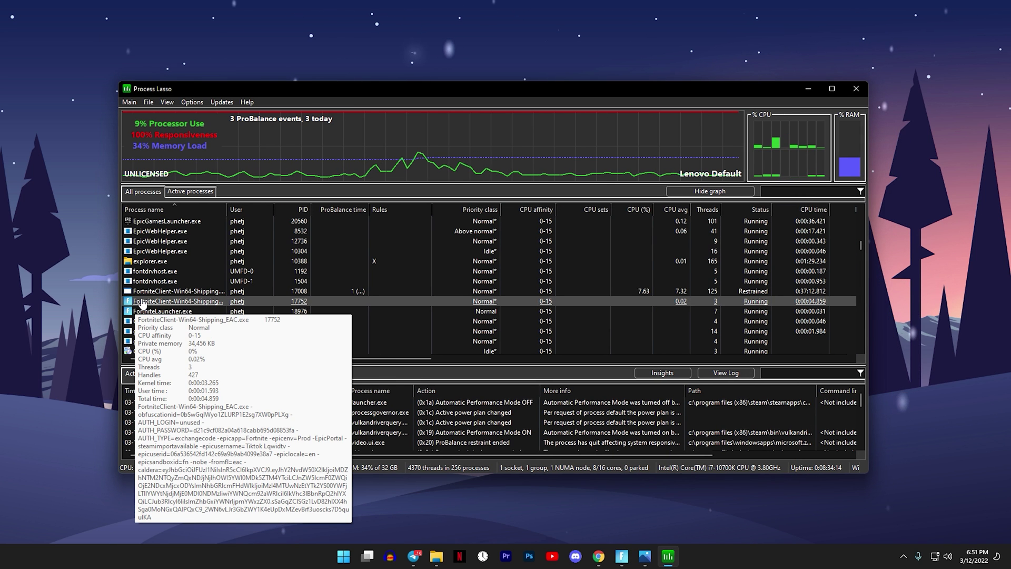
scroll(158, 324, "up", 1)
mouse_move(165, 337)
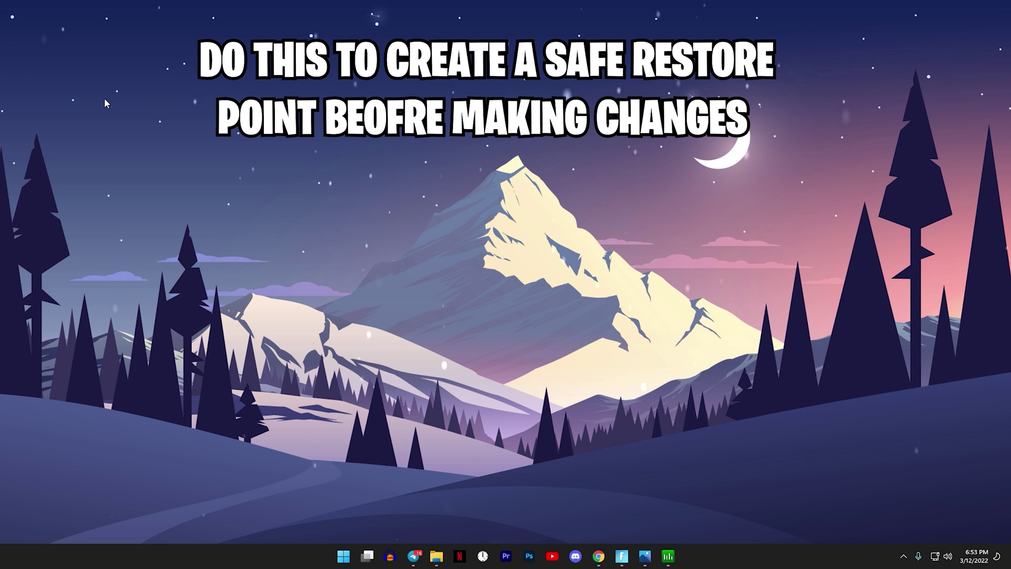
Create a Windows restore point named 'Process Lasso' through System Protection
key("super")
type("create")
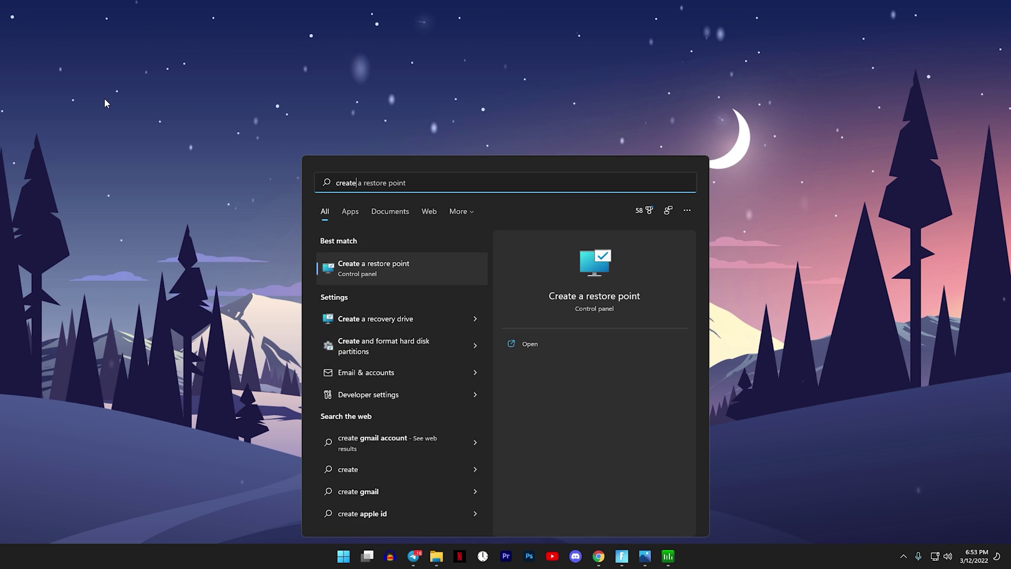
type(" a reso")
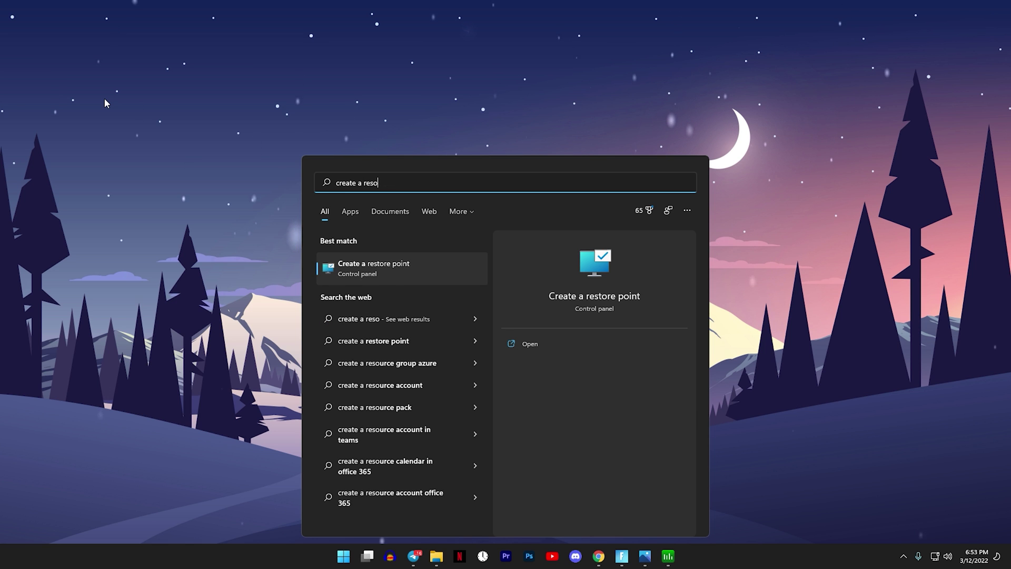
key("Return")
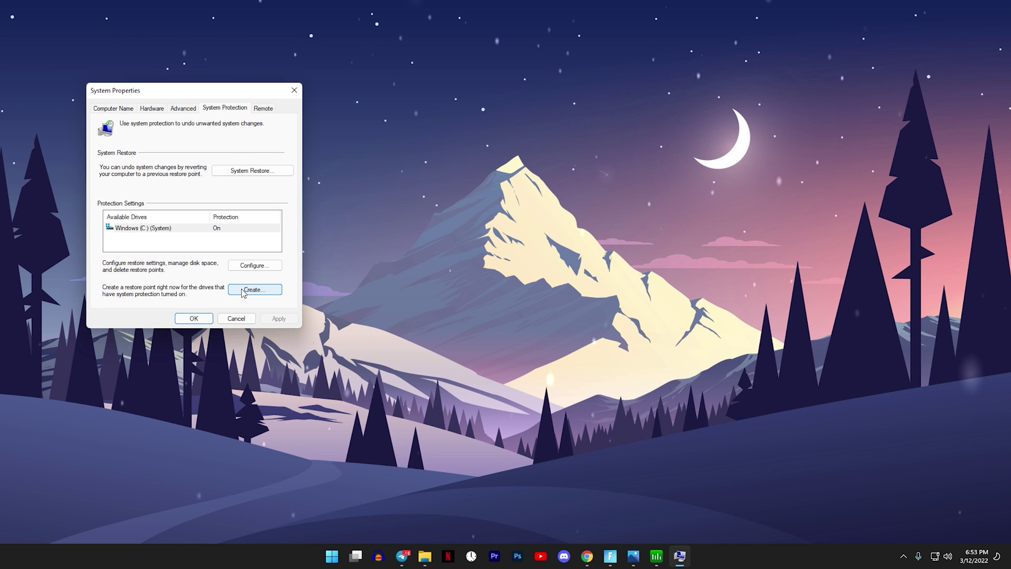
left_click(243, 291)
type("Process Lasso")
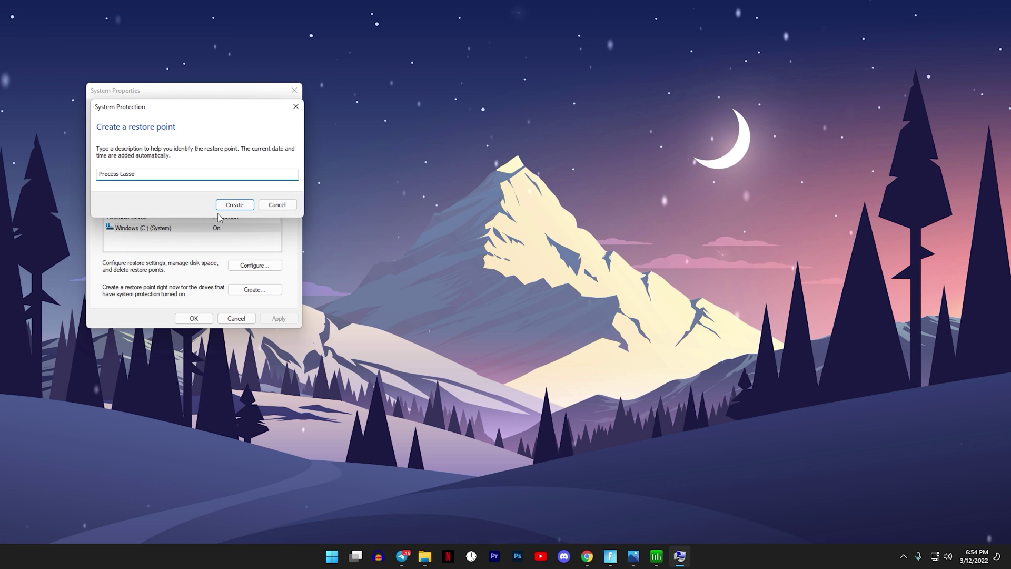
left_click(226, 206)
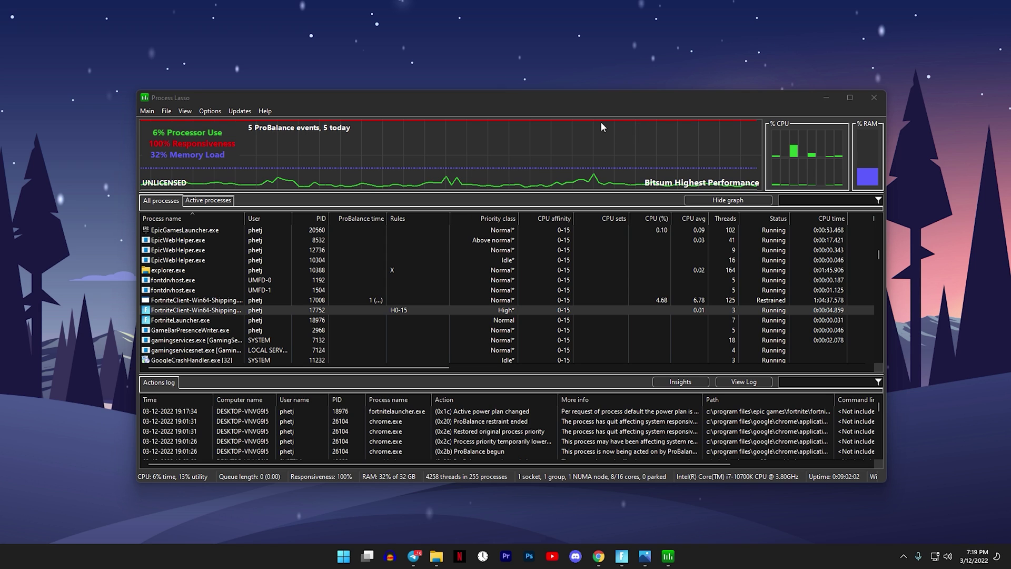
Set the FortniteClient process's CPU priority to Always High
right_click(210, 308)
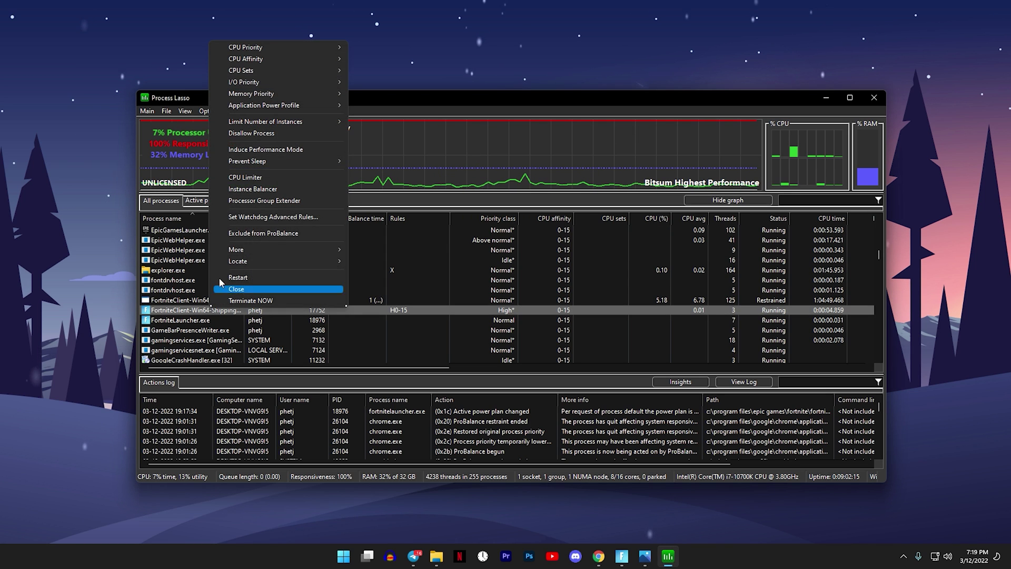
mouse_move(264, 48)
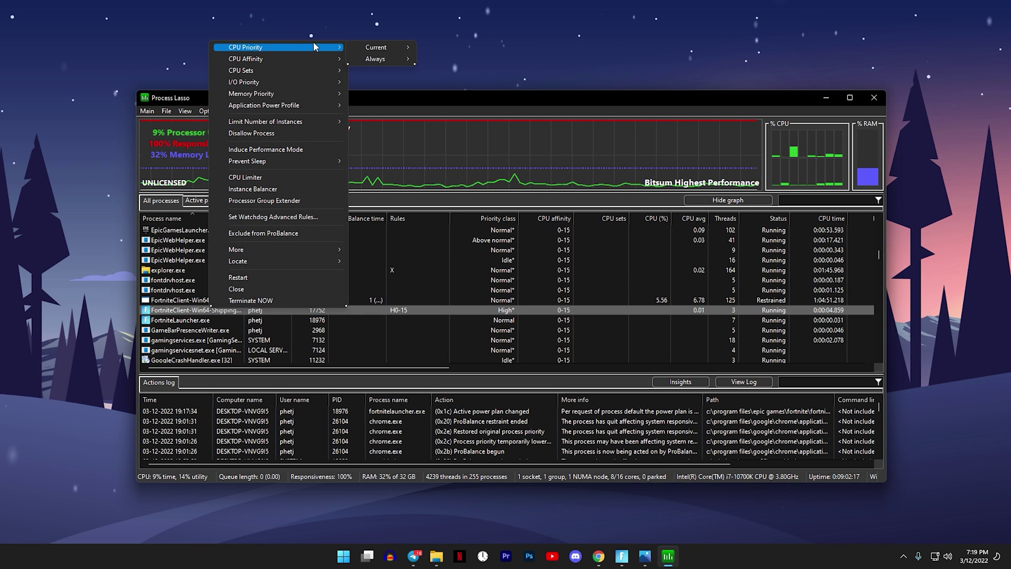
mouse_move(392, 58)
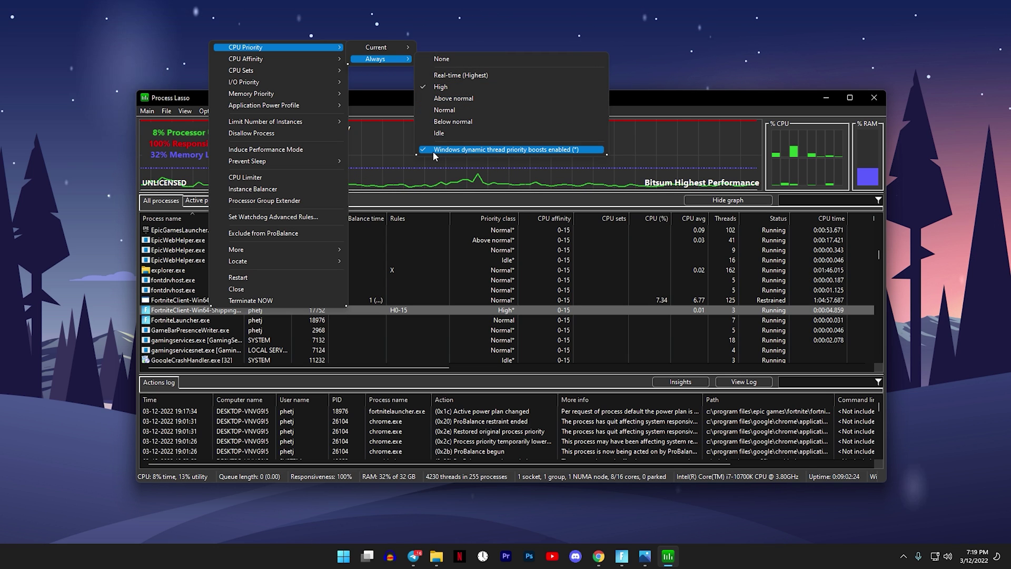
left_click(412, 105)
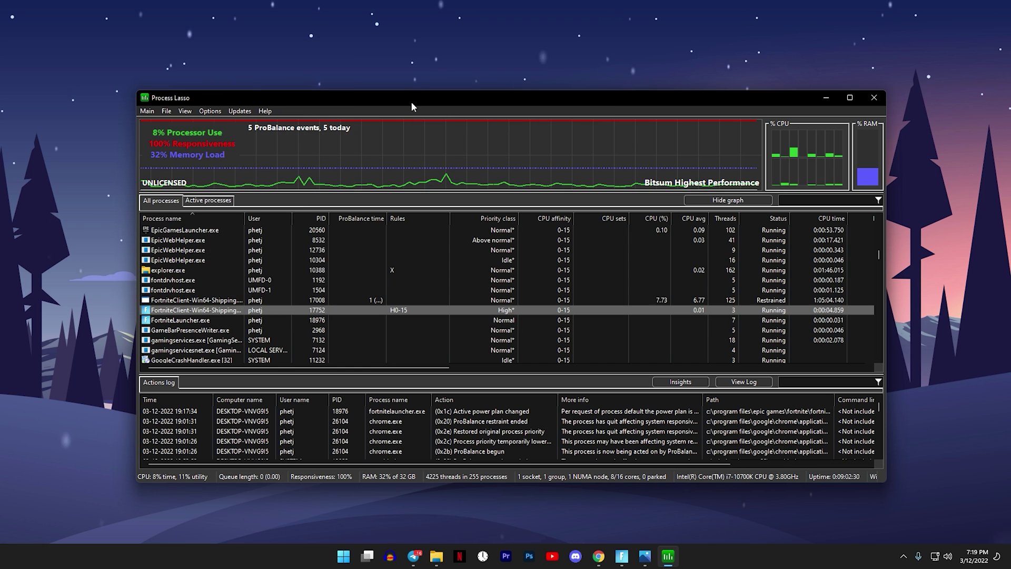
Review the FortniteClient's Always CPU affinity, left at all cores 0-15, and the Application Power Profile menu
right_click(212, 309)
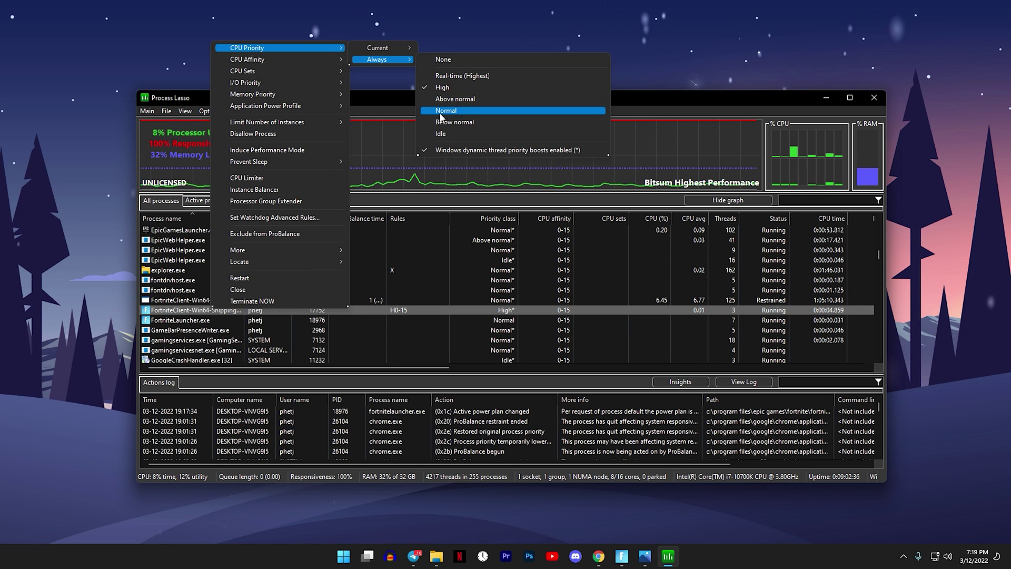
right_click(179, 308)
mouse_move(225, 61)
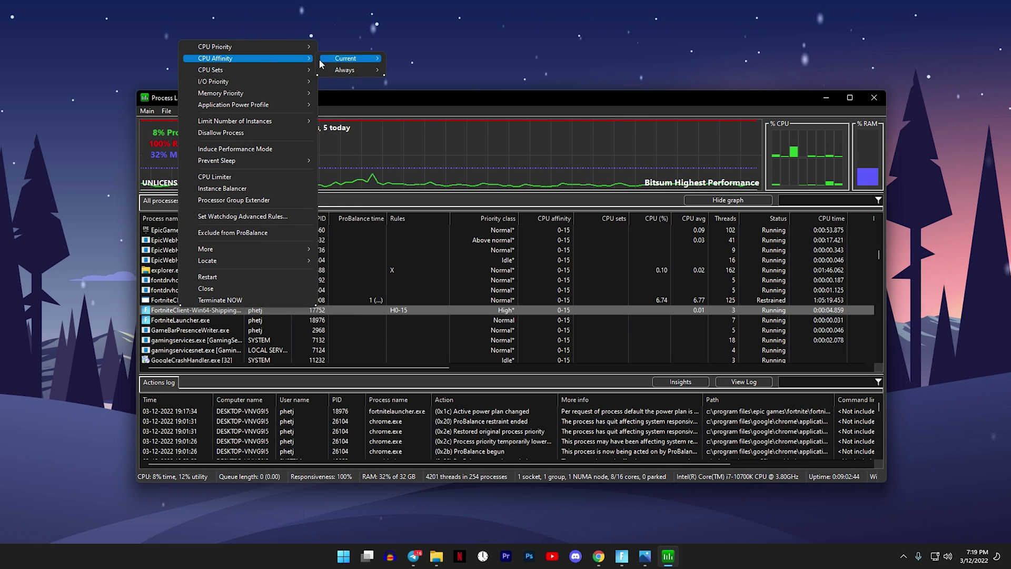
mouse_move(348, 70)
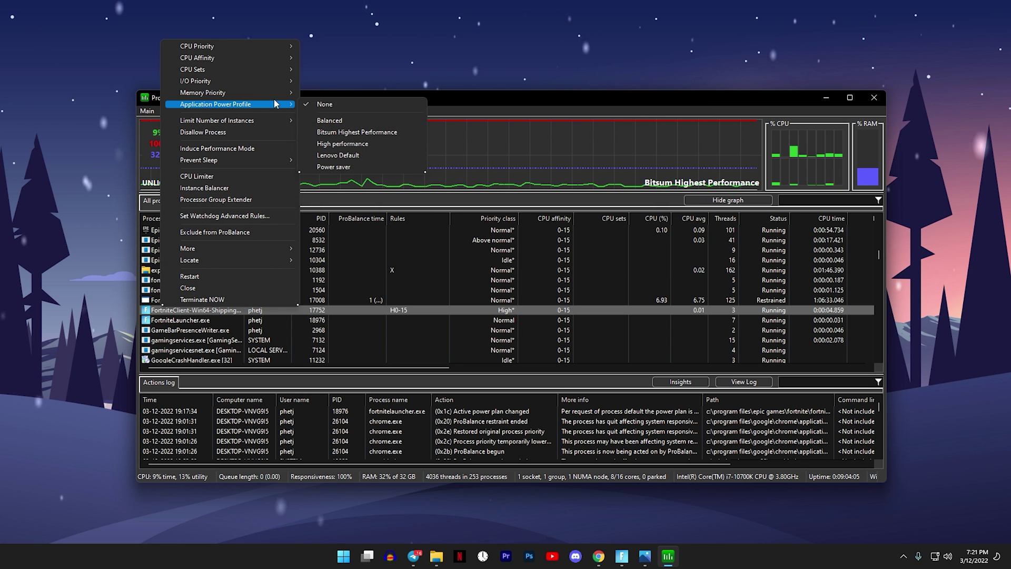
Give the Fortnite client the Bitsum Highest Performance power profile and exclude it from ProBalance
left_click(337, 132)
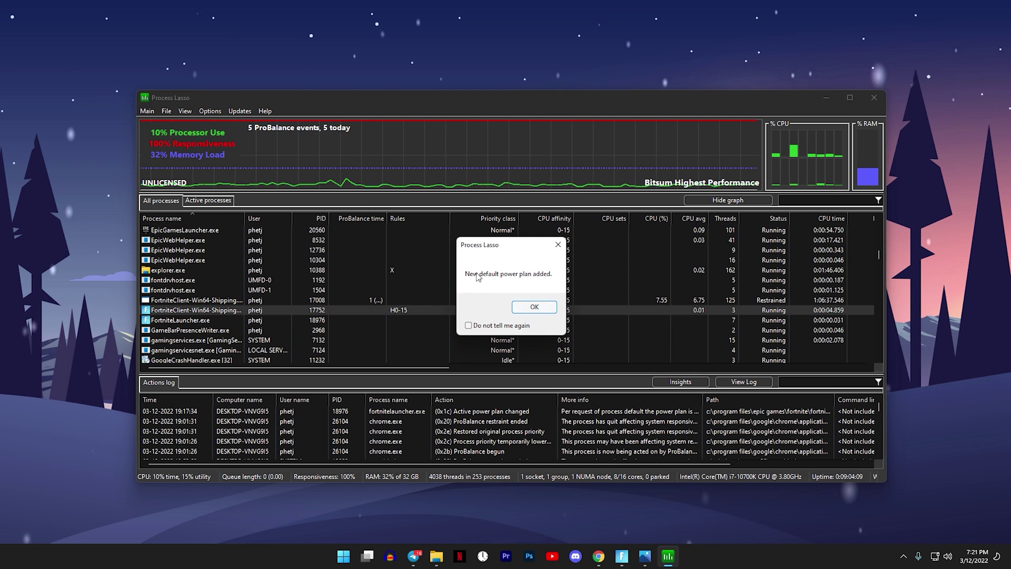
left_click(531, 307)
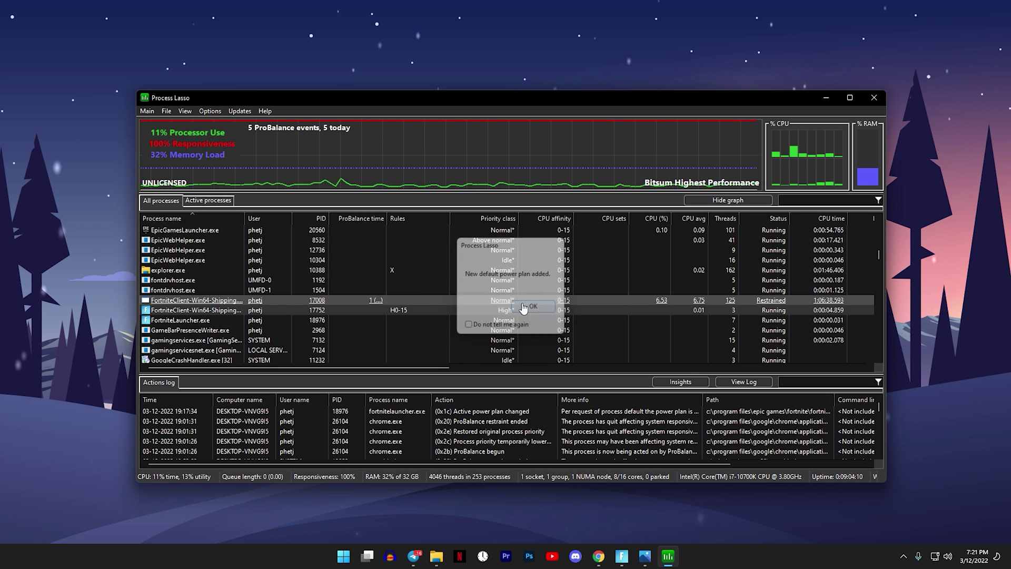
right_click(220, 315)
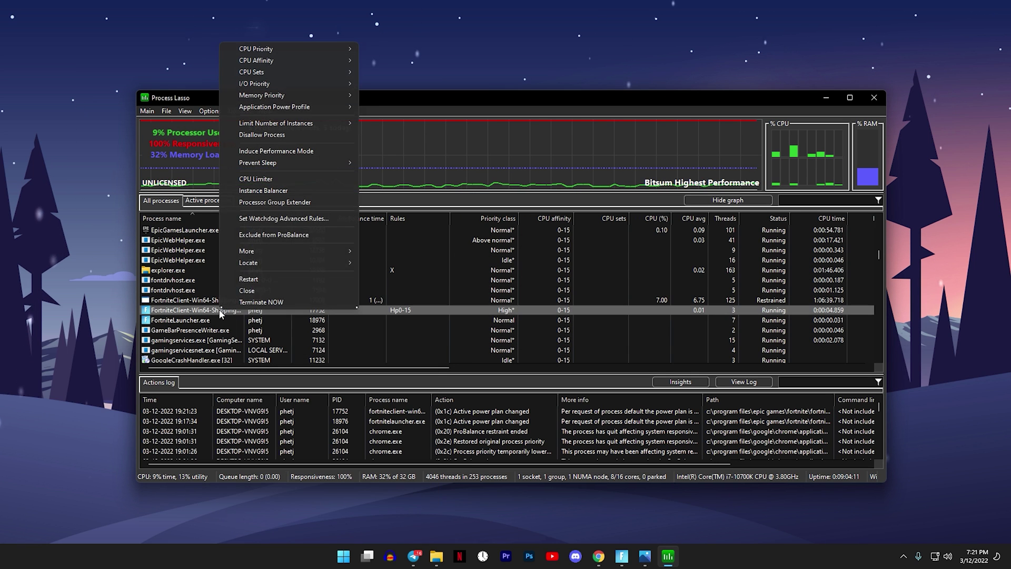
left_click(221, 235)
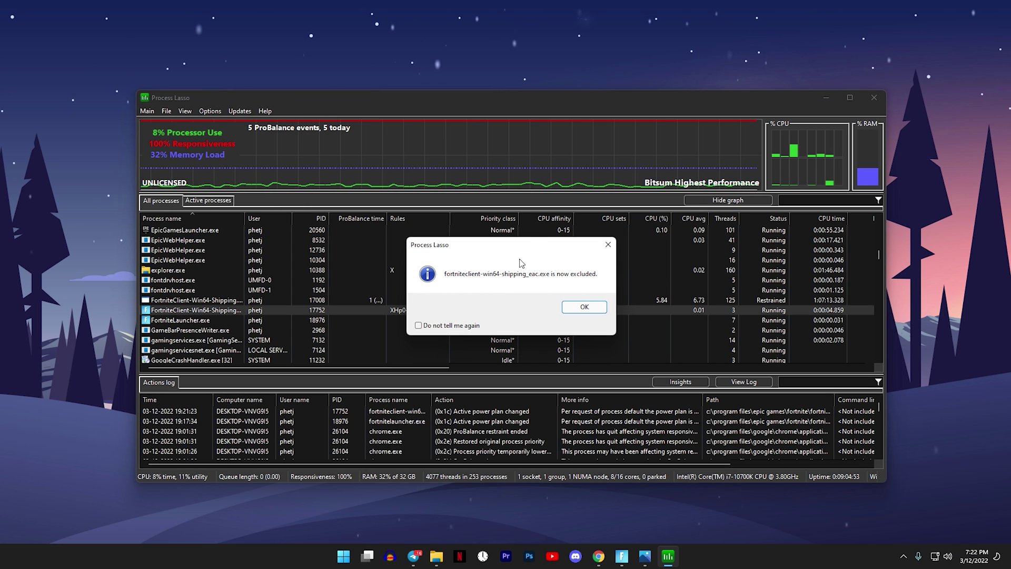
left_click(583, 310)
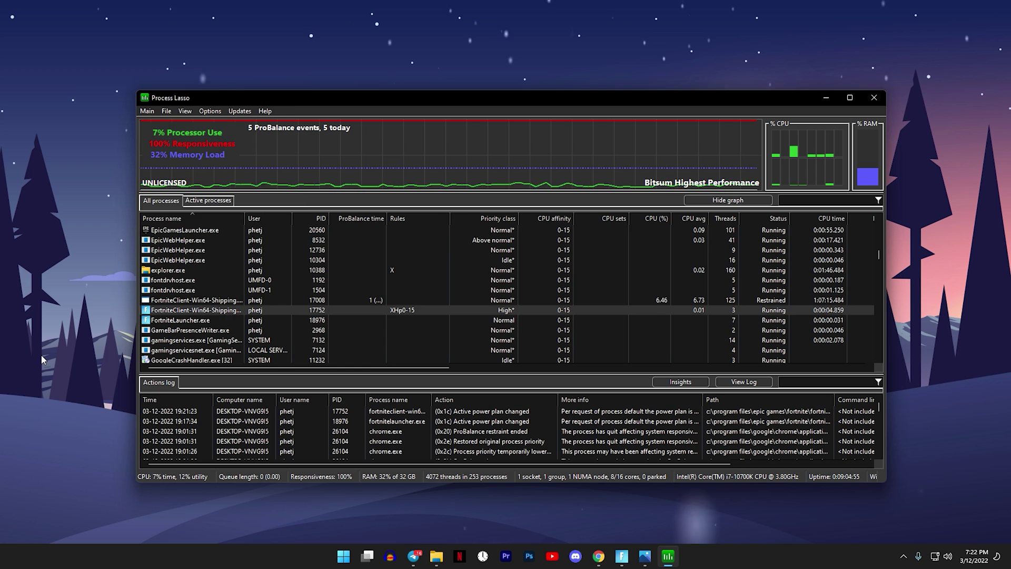
Disable IdleSaver for the Fortnite client and verify Hard Throttle remains at No throttle
right_click(174, 308)
mouse_move(304, 250)
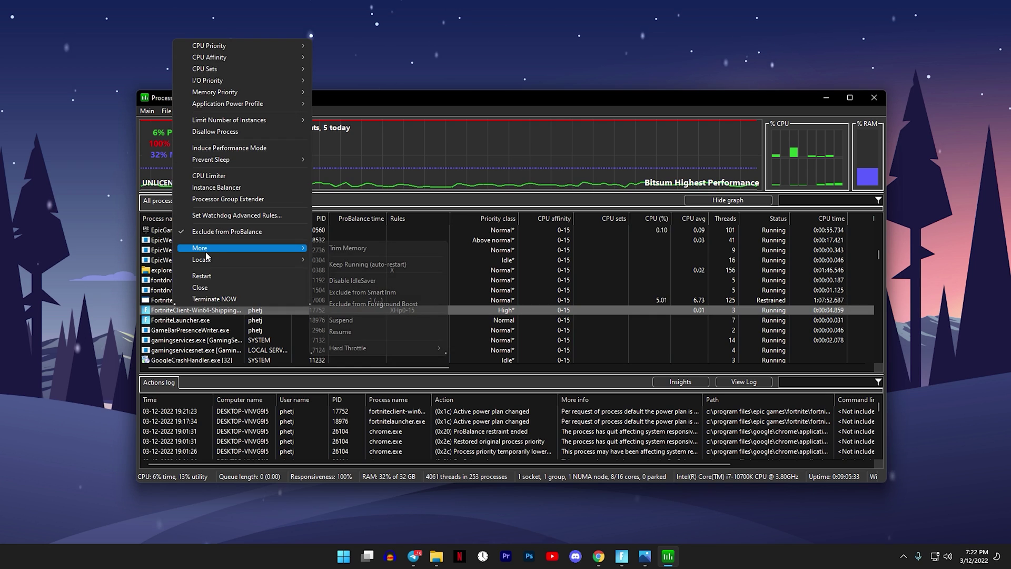
left_click(336, 283)
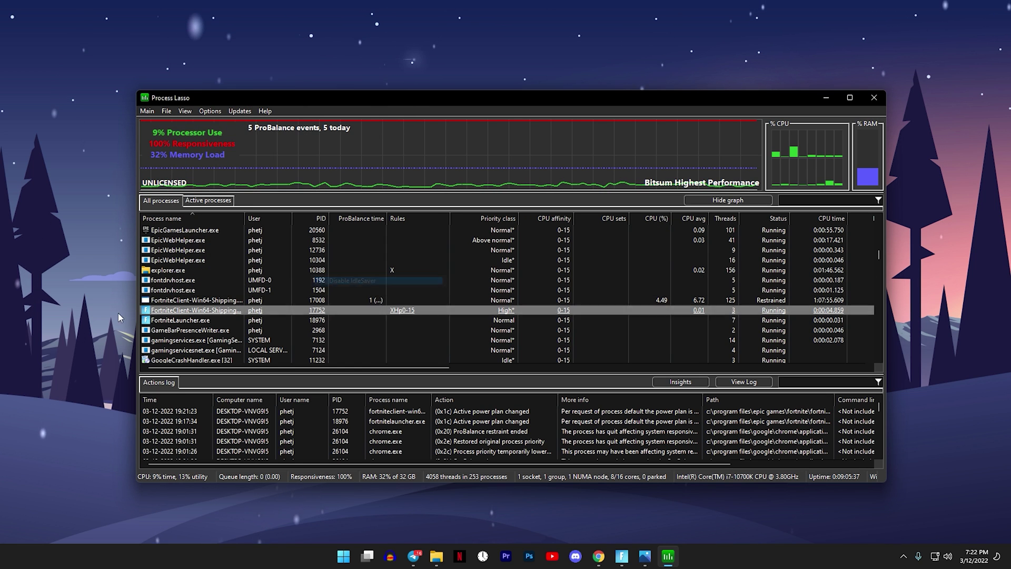
right_click(212, 311)
mouse_move(316, 253)
mouse_move(417, 355)
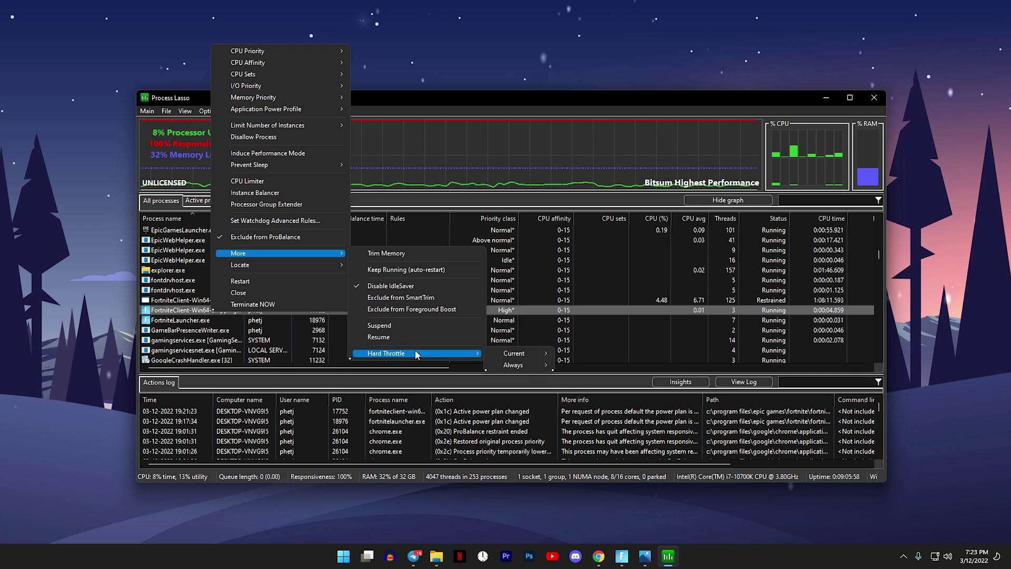
mouse_move(532, 353)
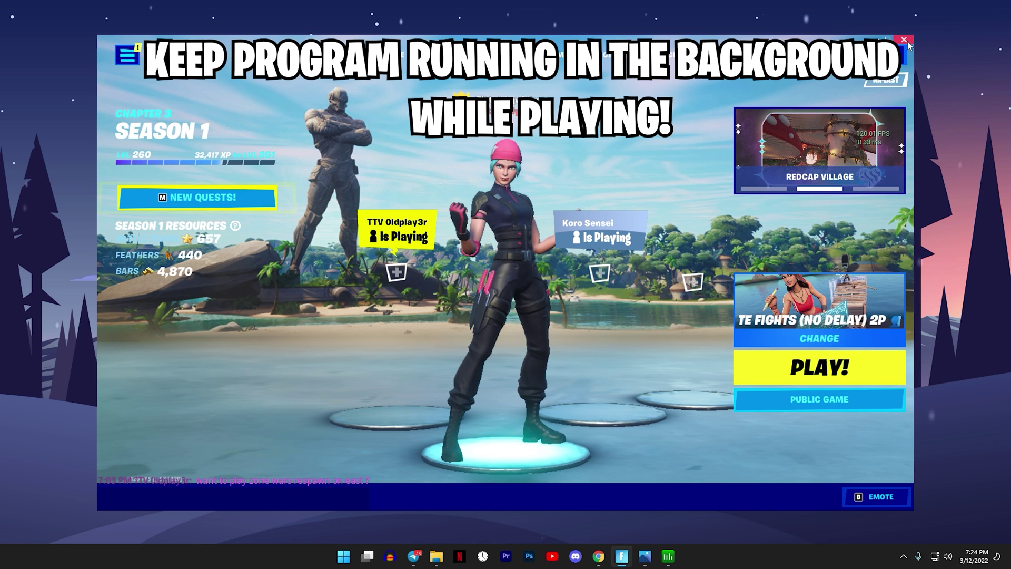
left_click(906, 43)
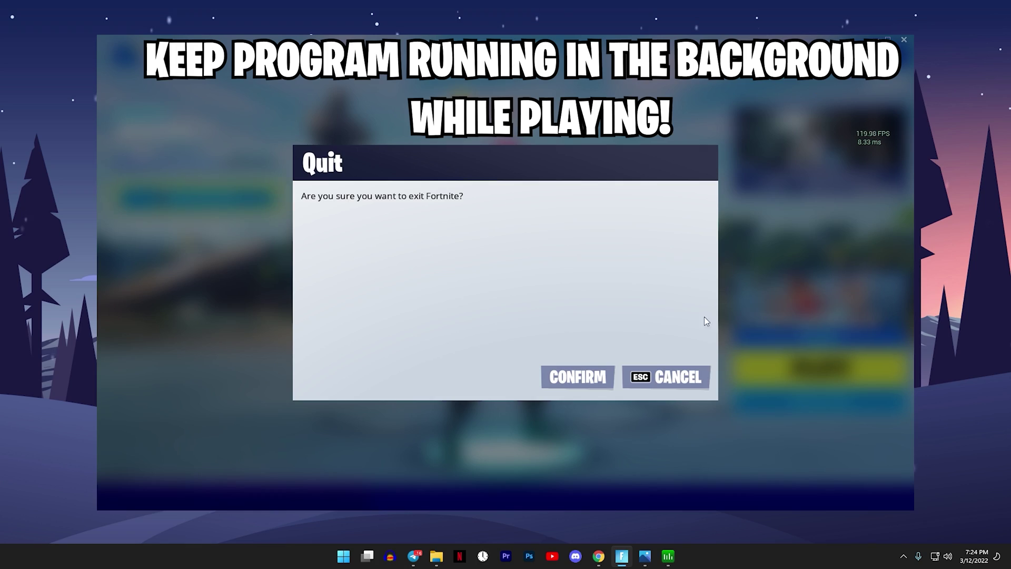
Confirm the Quit prompt, then place walls and fire the Stinger SMG at an enemy
left_click(589, 373)
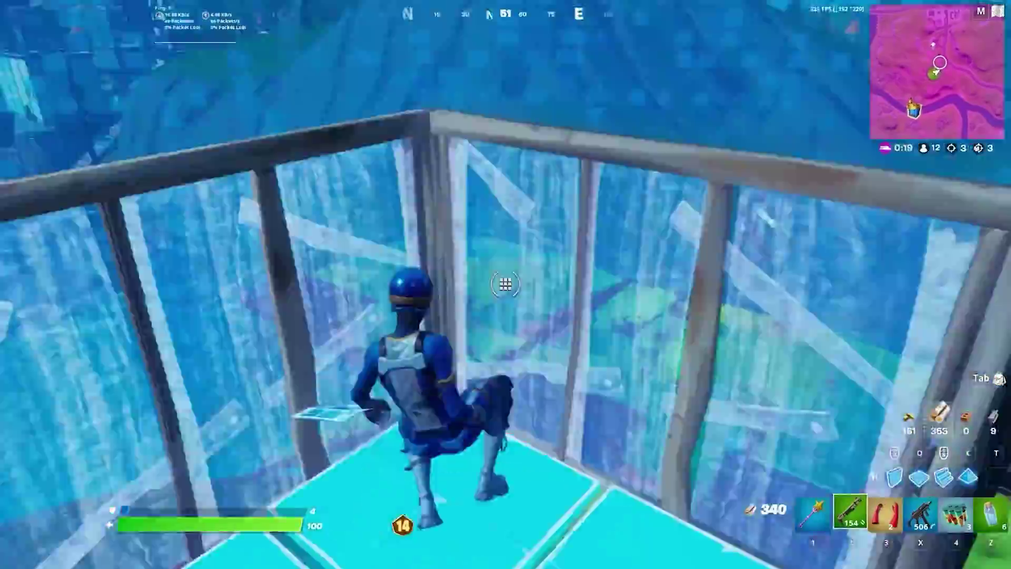
key("4")
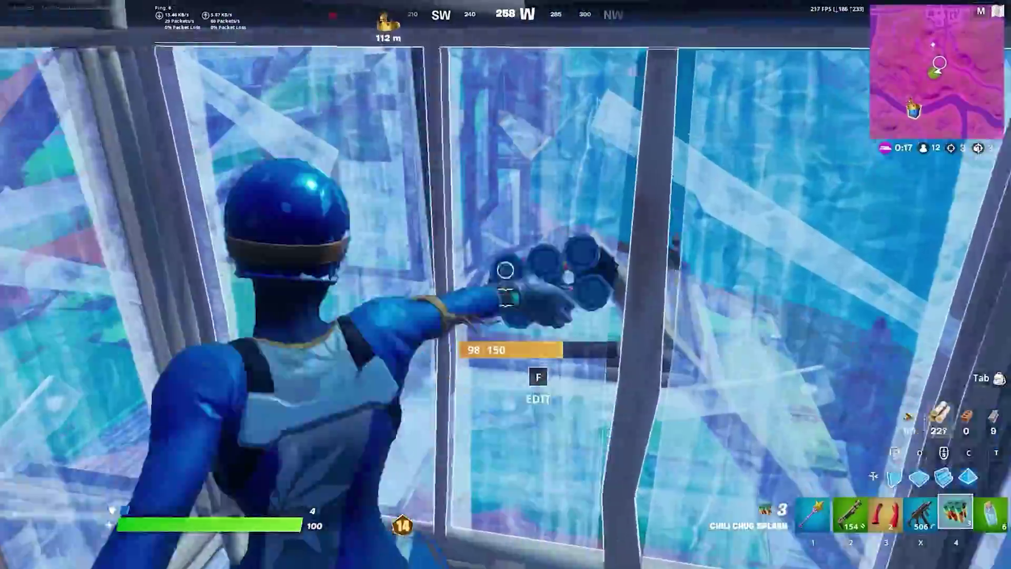
key("q")
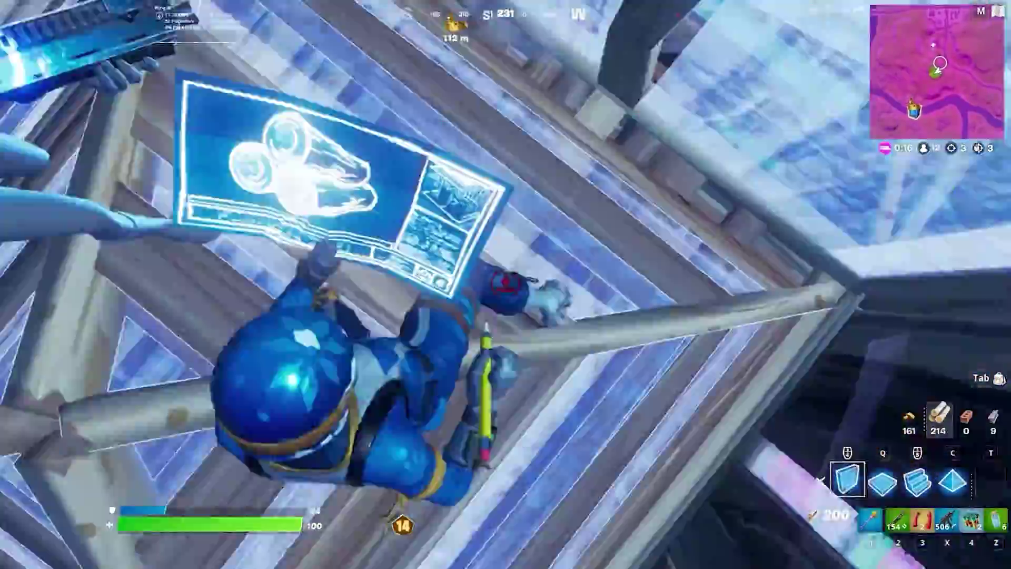
left_click(506, 284)
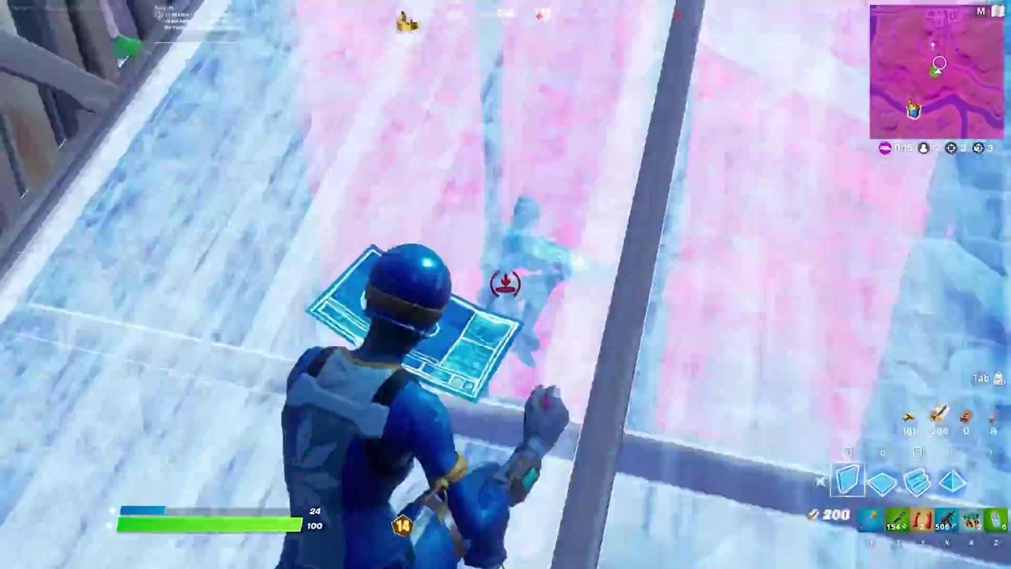
key("2")
left_click(506, 284)
key("x")
left_click(506, 284)
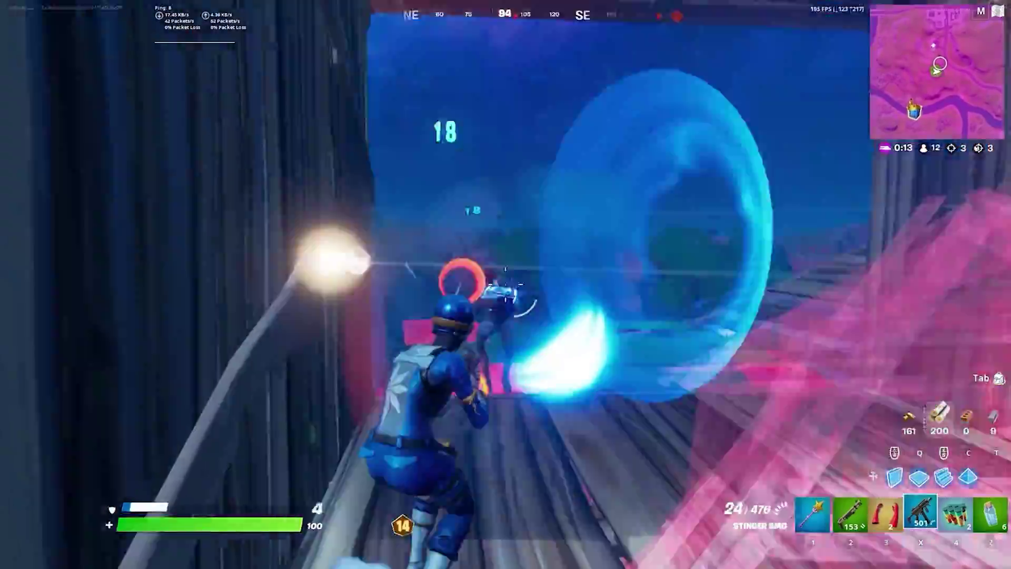